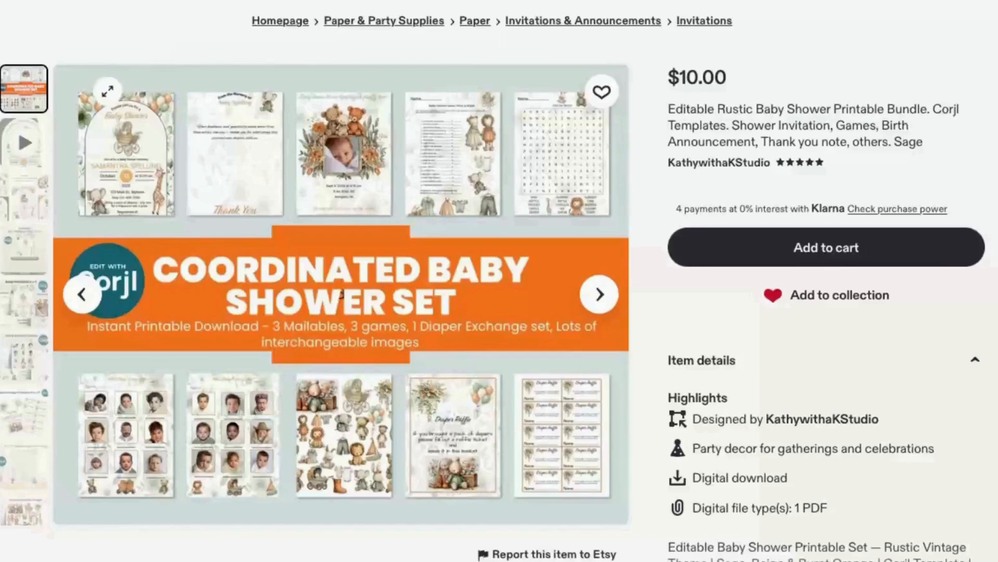
# Review the baby shower bundle listing's preview video, customization image, and editing and purchase details in the item description
pyautogui.click(25, 149)
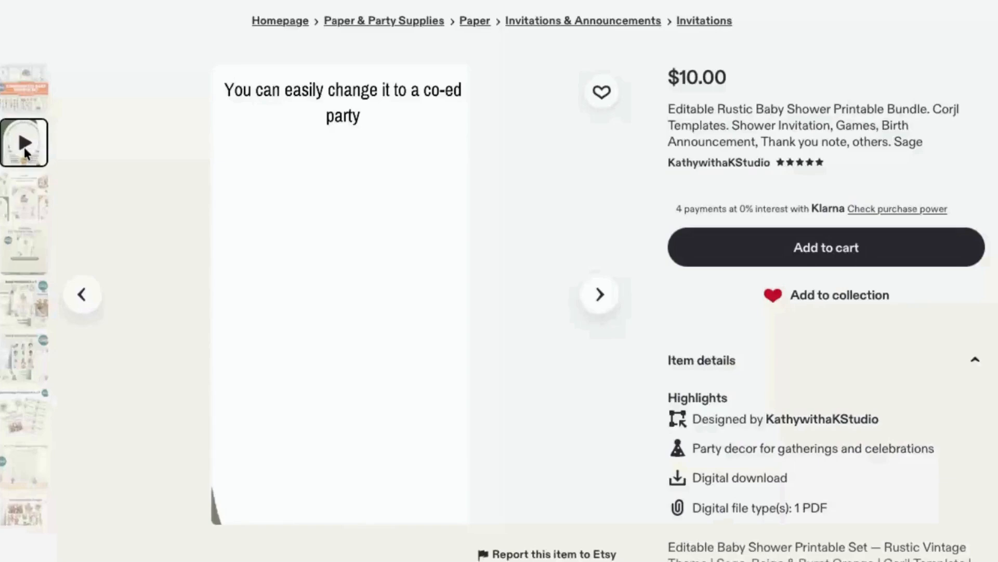
pyautogui.click(19, 185)
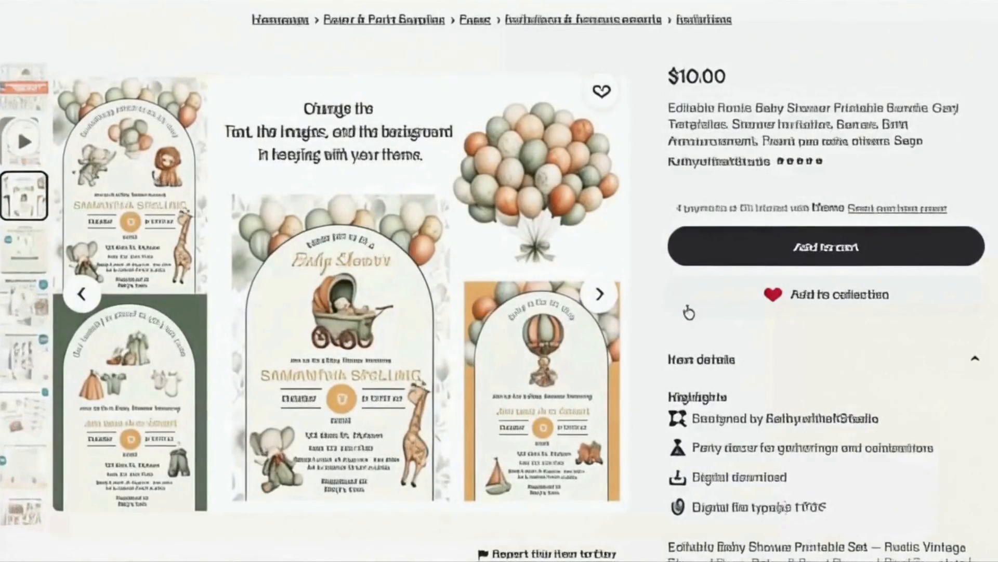
pyautogui.scroll(-20, 681, 312)
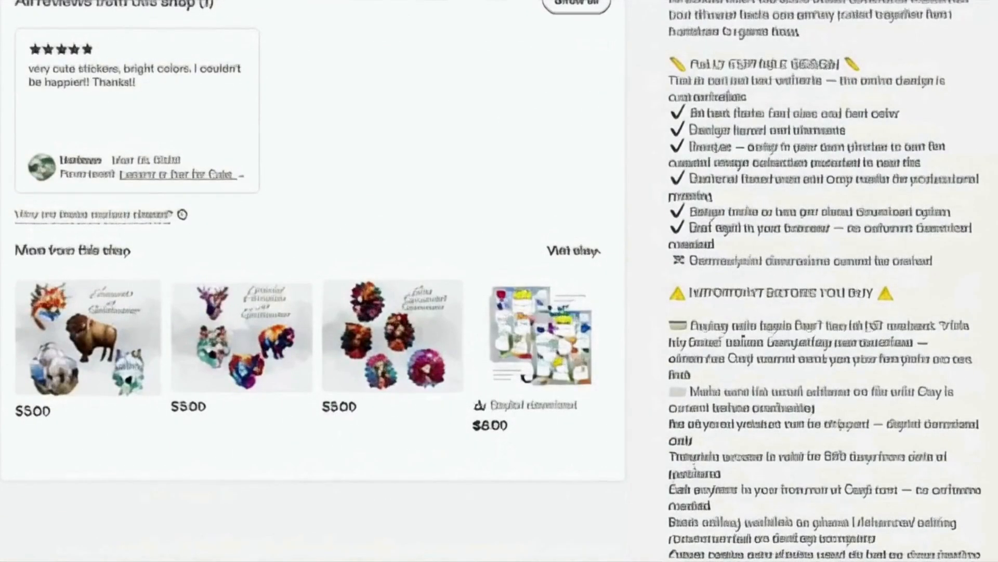
pyautogui.scroll(-3, 499, 281)
pyautogui.scroll(-3, 744, 343)
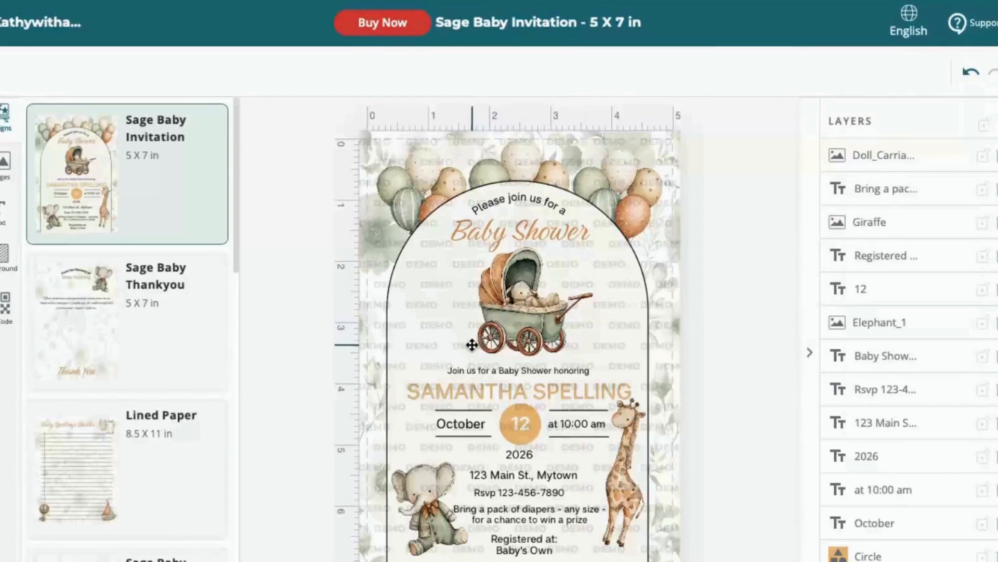
# View the Sage Baby Thankyou design, return to the Sage Baby Invitation, and inspect the editing options for its arched greeting
pyautogui.click(193, 333)
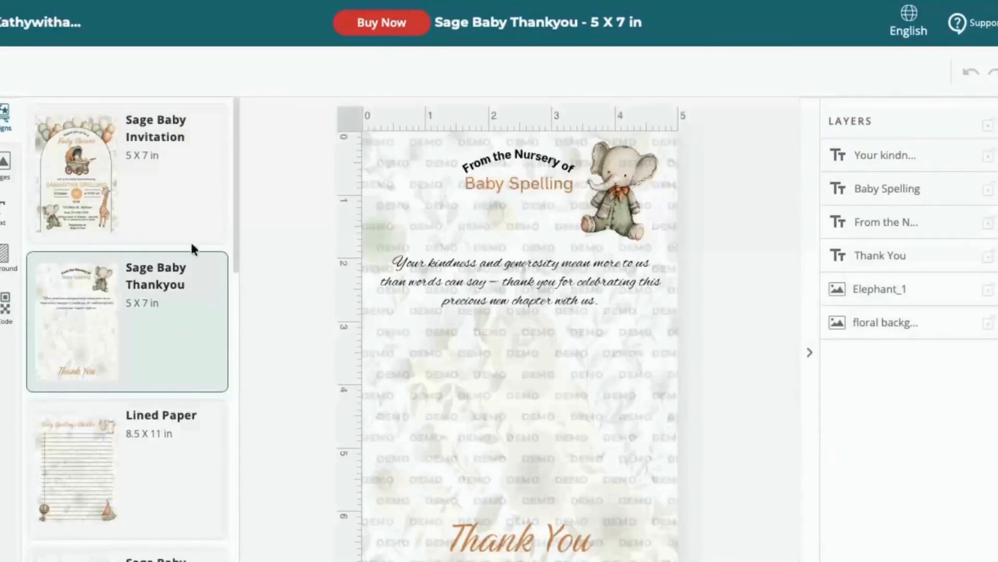
pyautogui.click(175, 193)
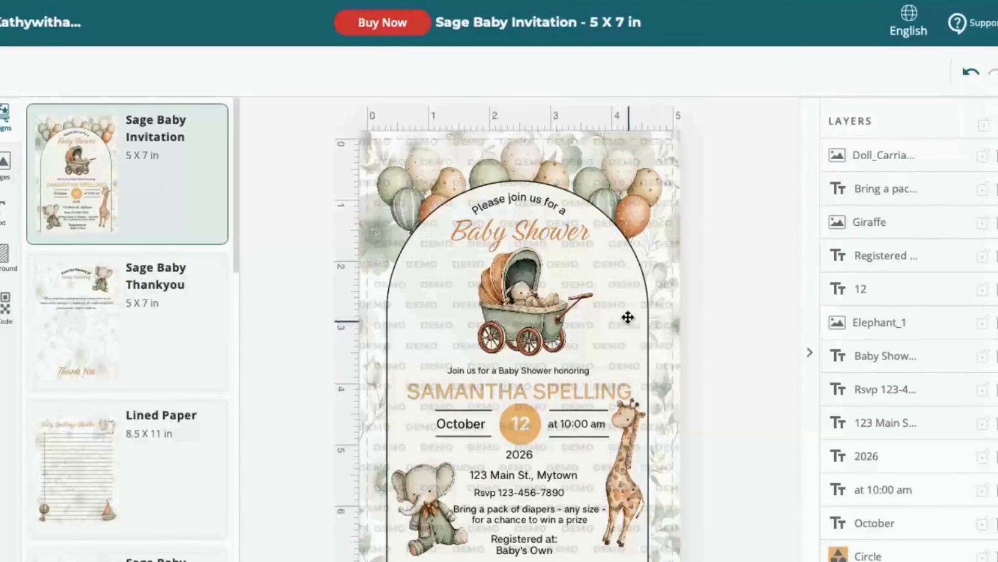
pyautogui.click(523, 209)
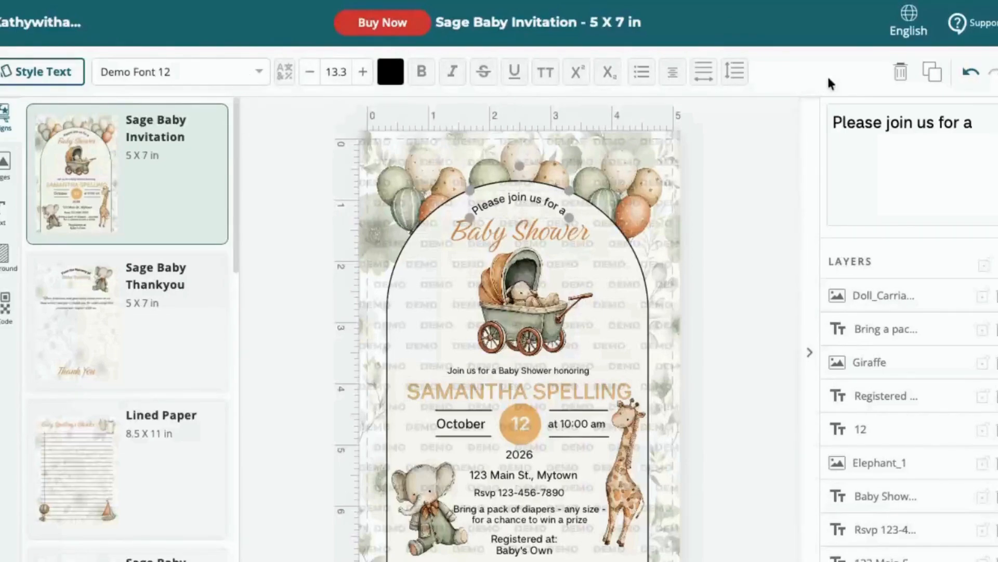
pyautogui.click(760, 180)
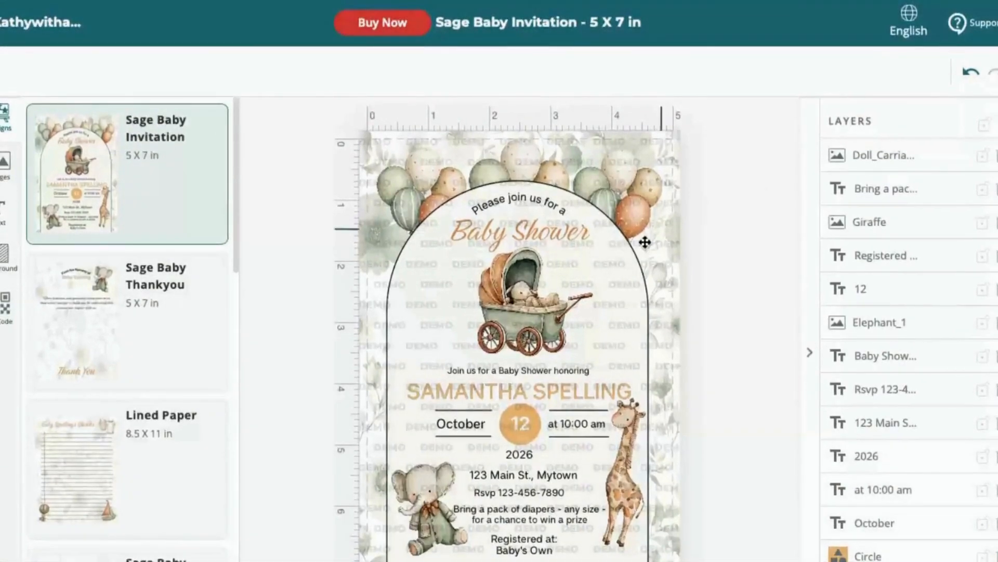
# Replace the carriage beneath the Baby Shower title with the Elephant_1 design image and centre it horizontally on the invitation
pyautogui.click(565, 303)
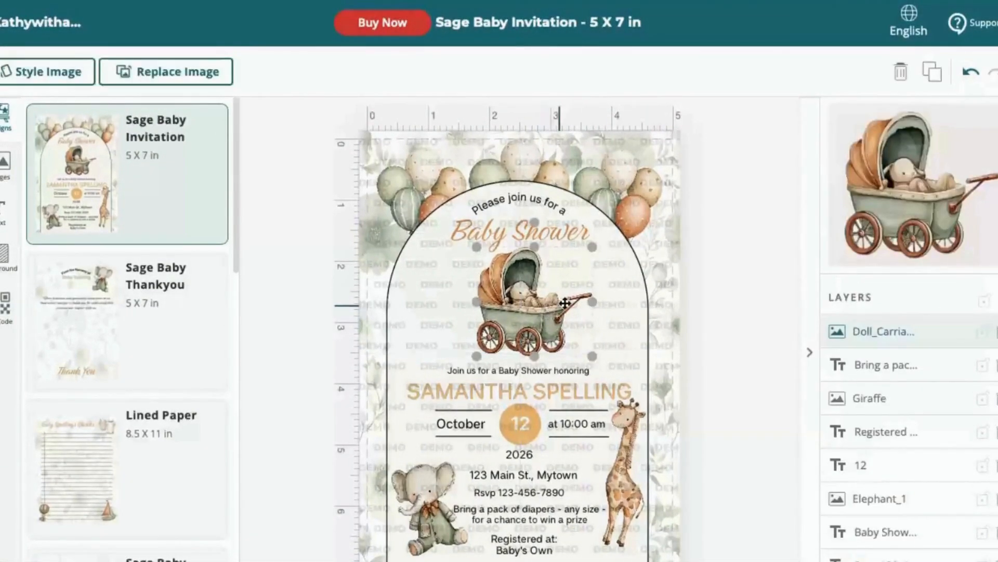
pyautogui.click(182, 78)
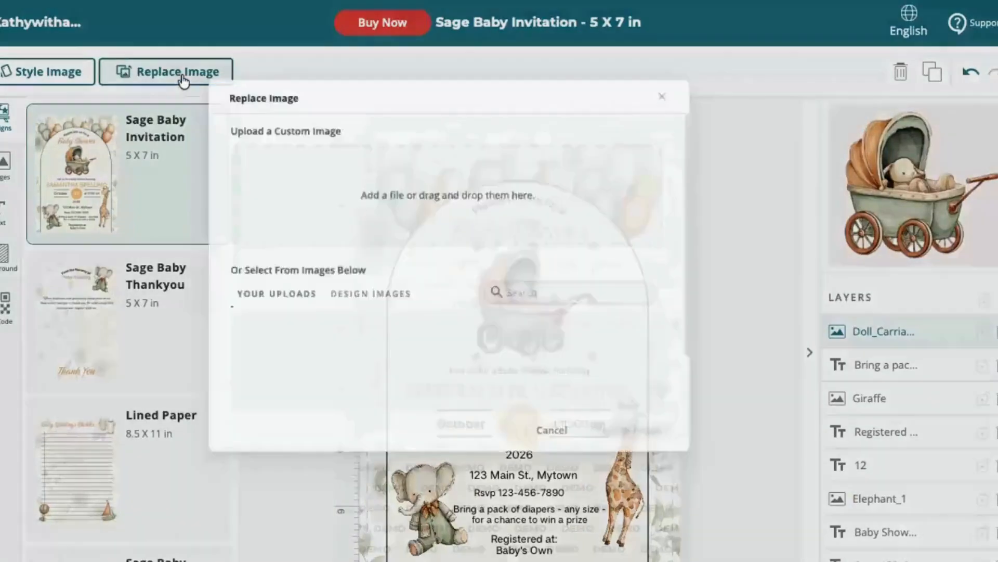
pyautogui.click(383, 338)
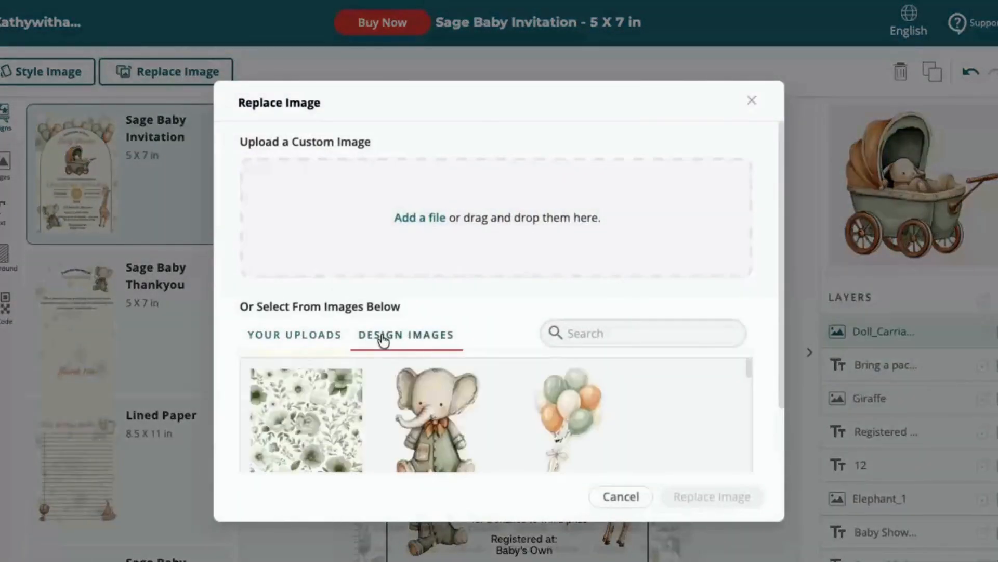
pyautogui.scroll(-3, 377, 383)
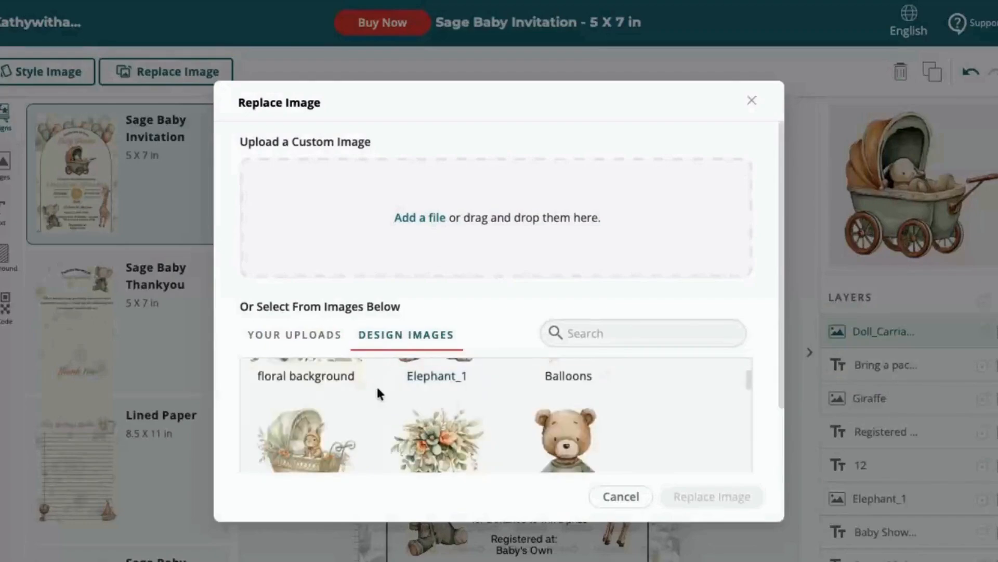
pyautogui.scroll(3, 377, 394)
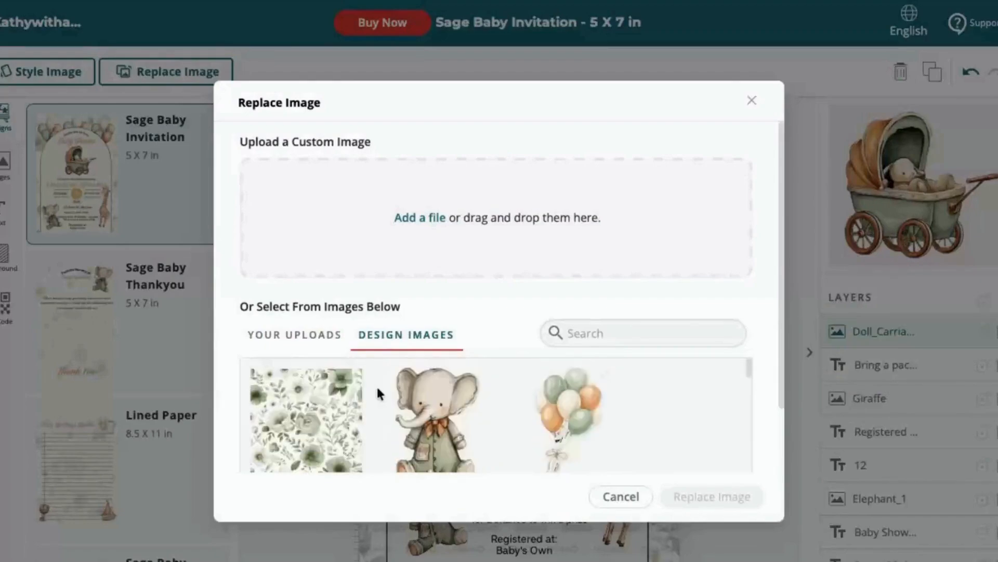
pyautogui.click(446, 402)
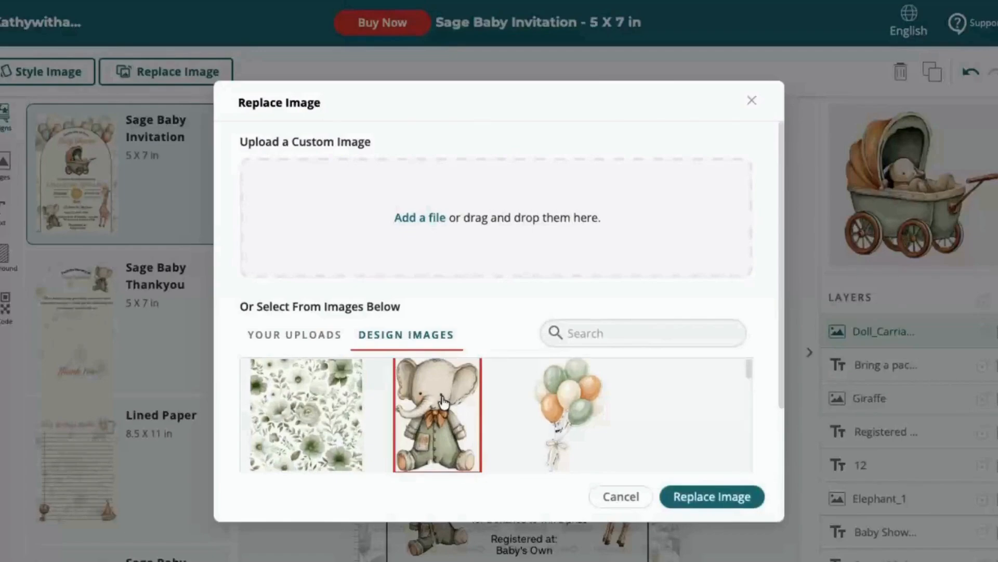
pyautogui.click(730, 502)
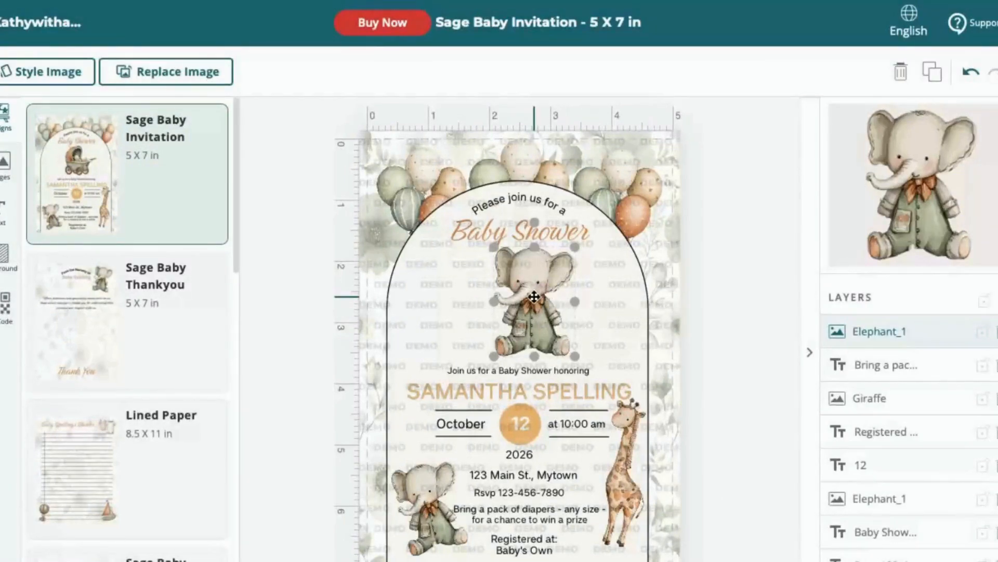
pyautogui.moveTo(534, 297); pyautogui.dragTo(524, 297)
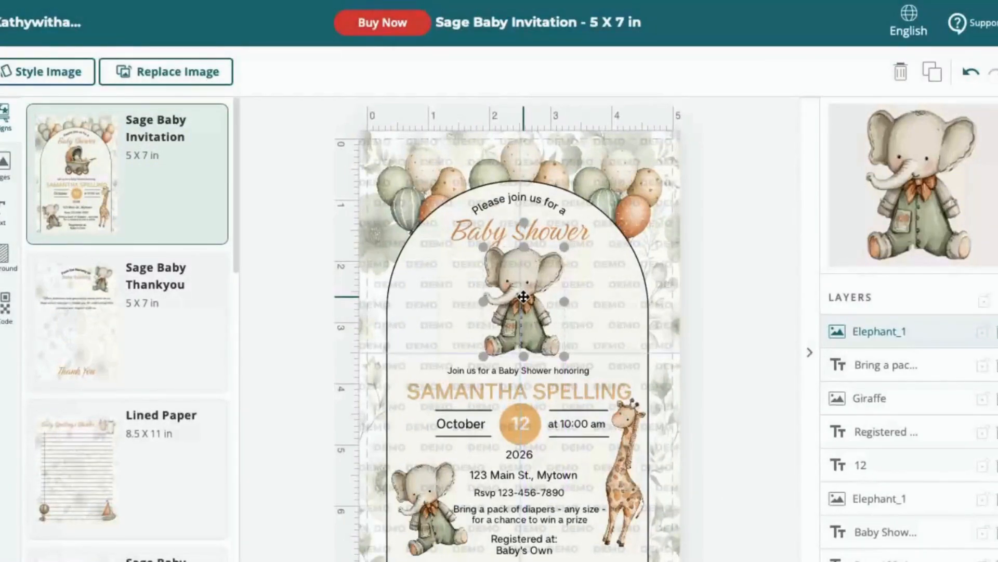
# Replace the elephant beside the RSVP and diaper text with the Lion_1 design image
pyautogui.click(433, 483)
pyautogui.click(151, 78)
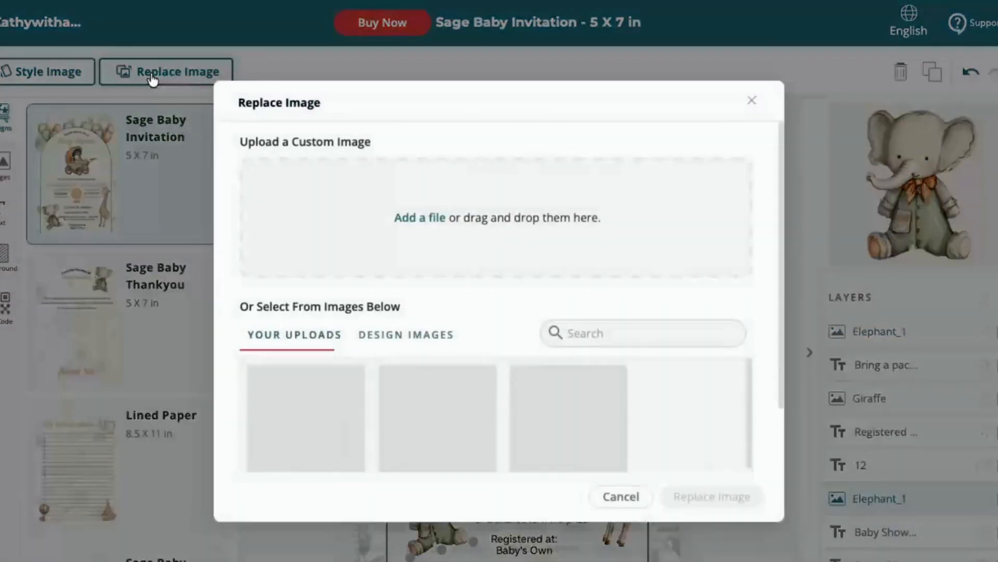
pyautogui.click(432, 349)
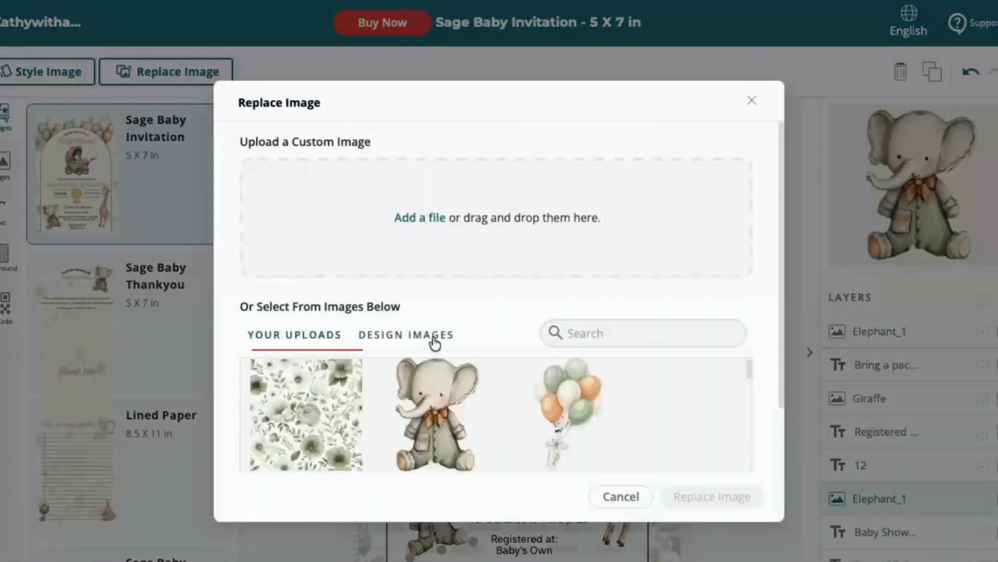
pyautogui.scroll(-3, 435, 401)
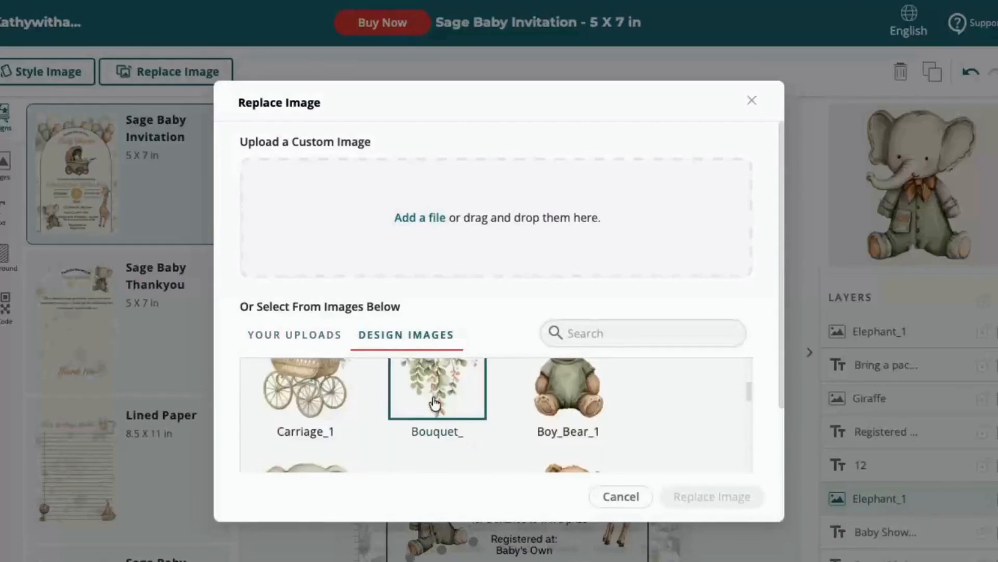
pyautogui.scroll(-3, 435, 401)
pyautogui.scroll(-2, 435, 403)
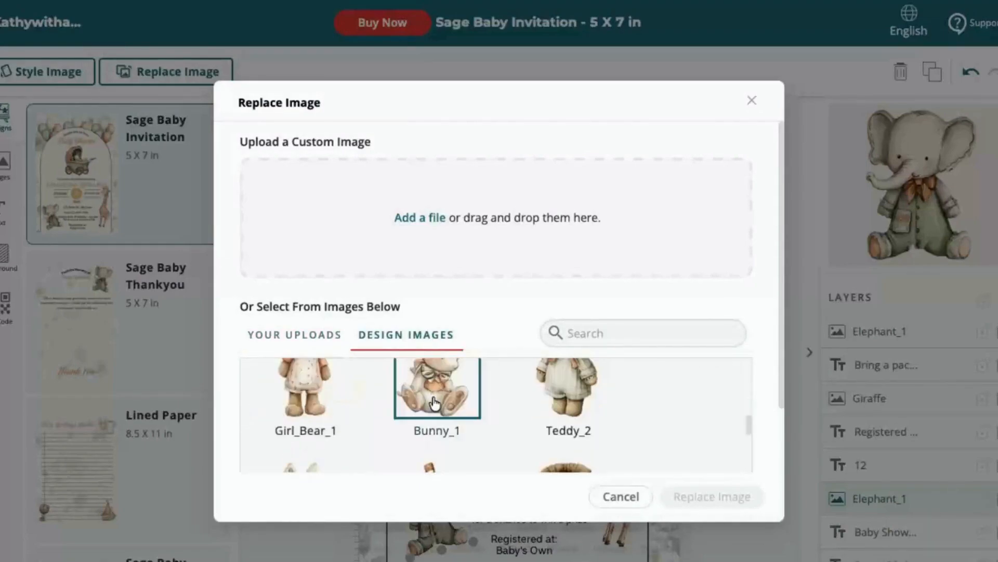
pyautogui.scroll(2, 434, 403)
pyautogui.scroll(-2, 435, 403)
pyautogui.scroll(-2, 435, 403)
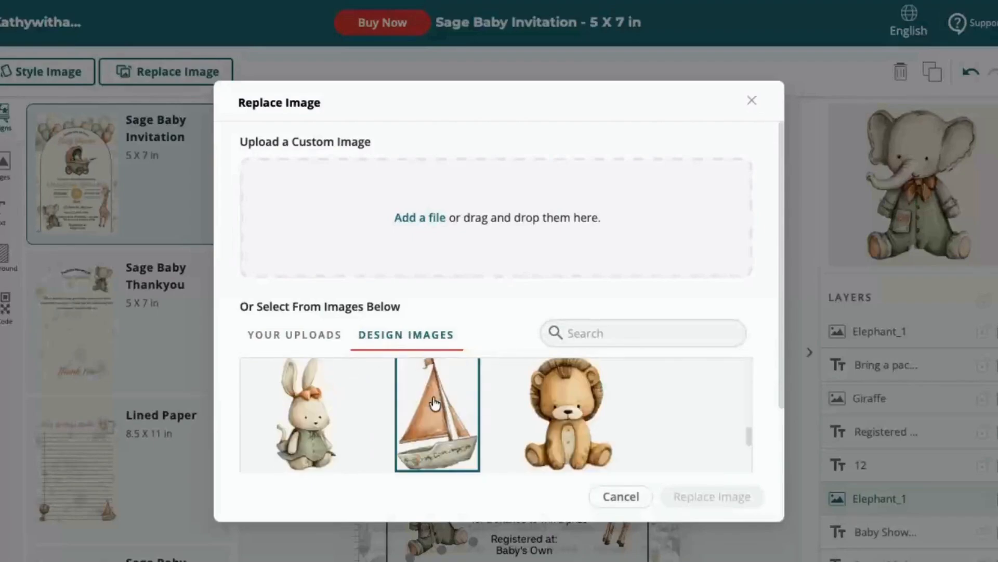
pyautogui.click(563, 401)
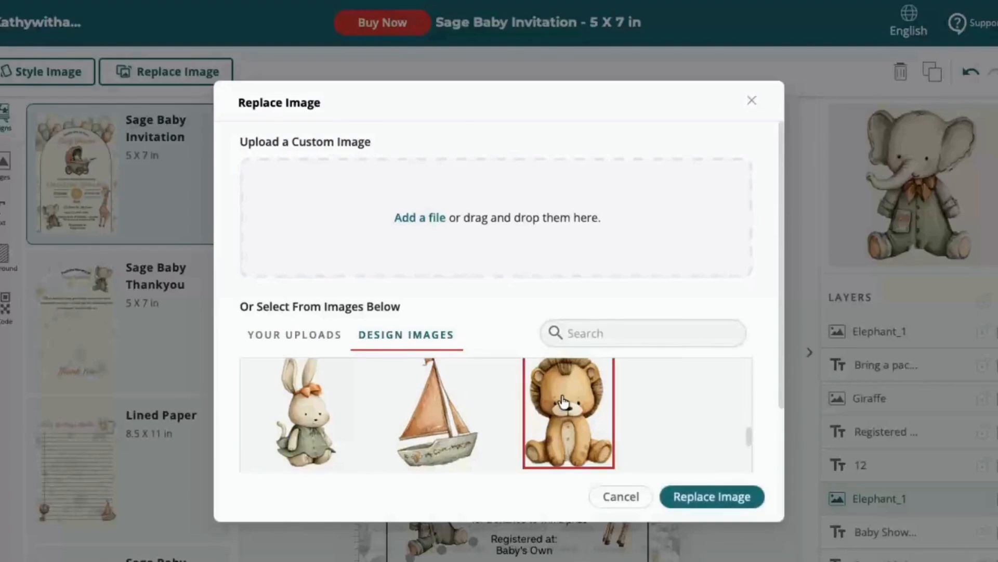
pyautogui.click(673, 494)
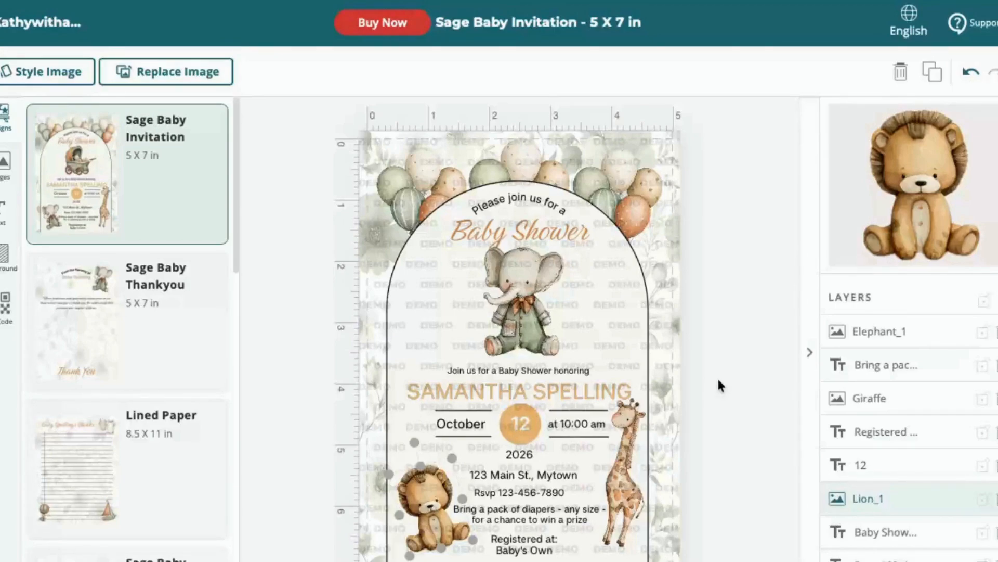
pyautogui.click(588, 340)
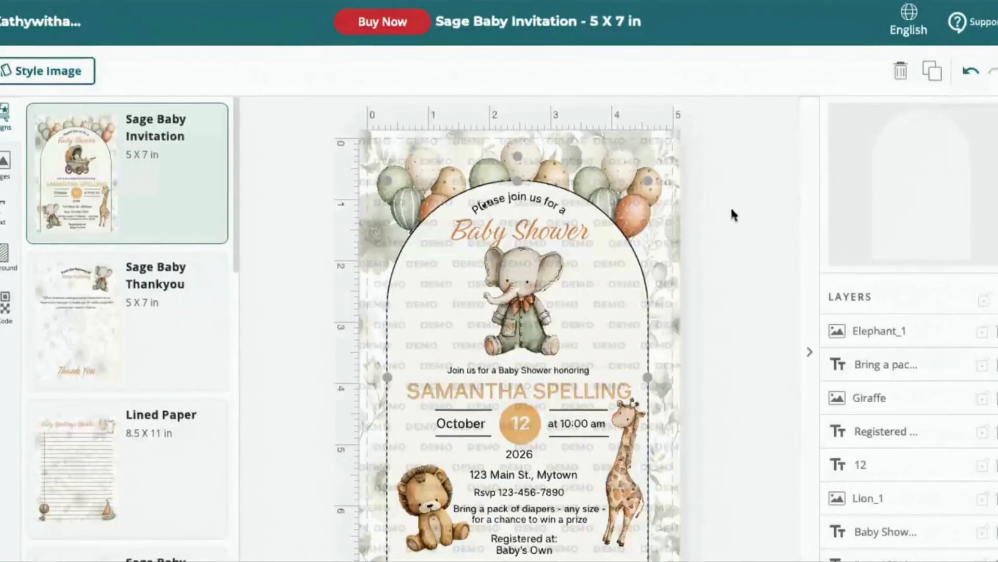
# Replace the arched greeting above the title with "Something wild is coming our way" and set its font to Demo Font 5
pyautogui.click(484, 202)
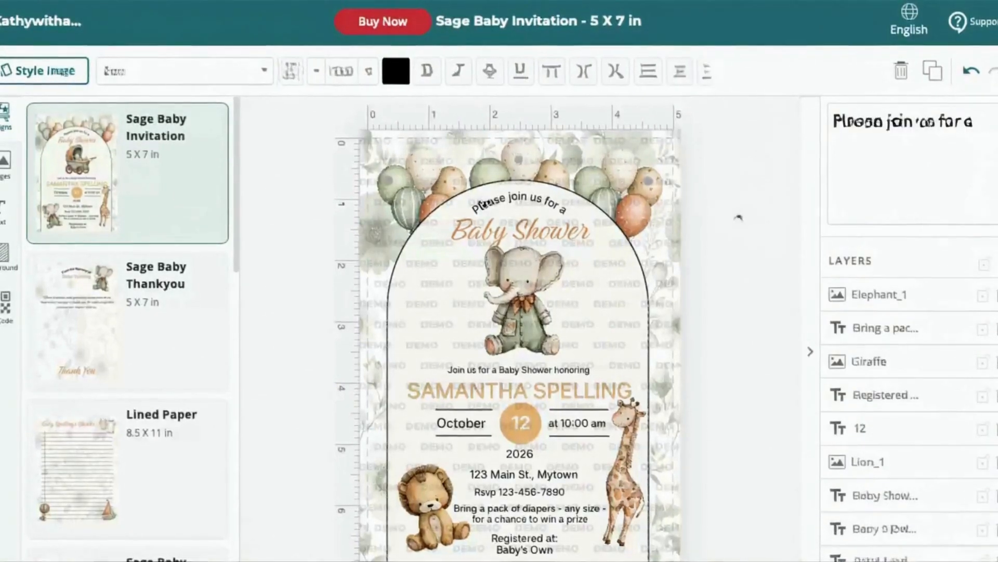
pyautogui.click(856, 123)
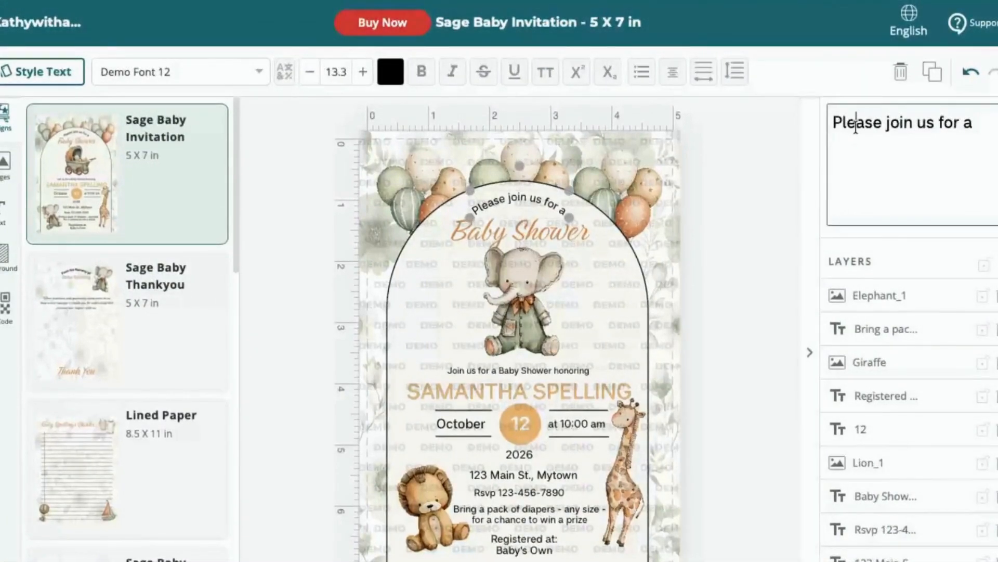
pyautogui.doubleClick(856, 125)
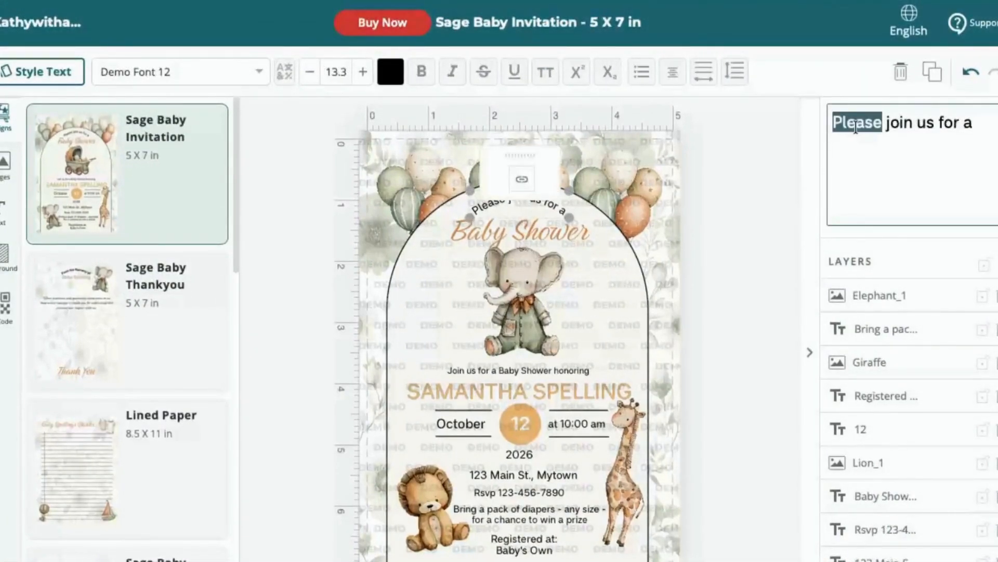
pyautogui.click(856, 125)
pyautogui.doubleClick(856, 125)
pyautogui.click(856, 126)
pyautogui.tripleClick(856, 126)
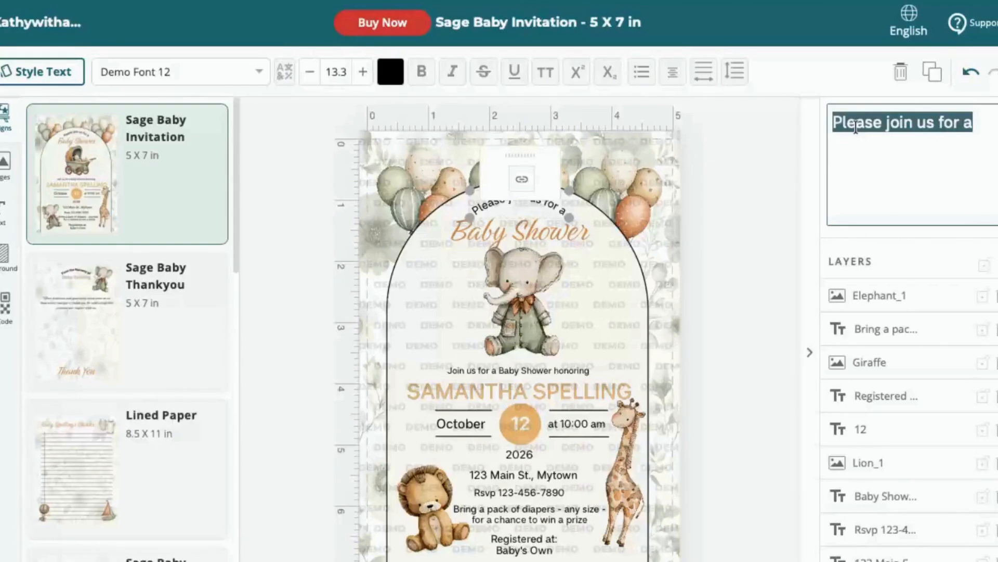
pyautogui.write('Somet')
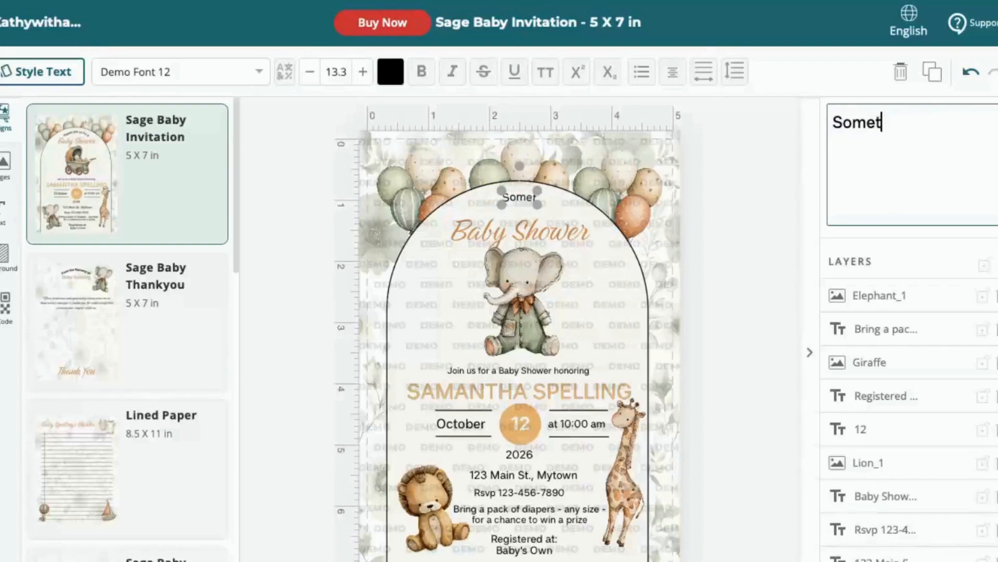
pyautogui.write('hing wil')
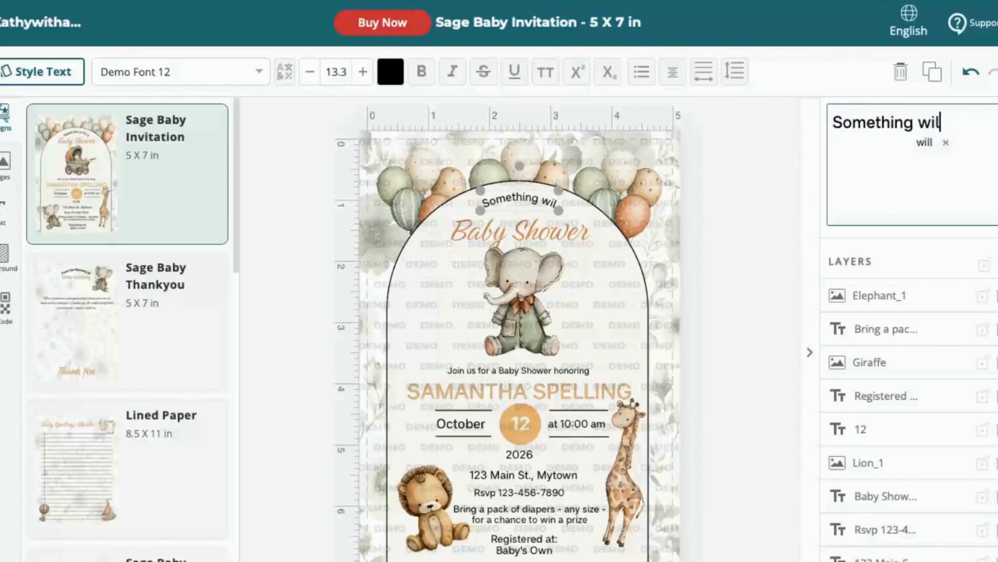
pyautogui.write('d is co')
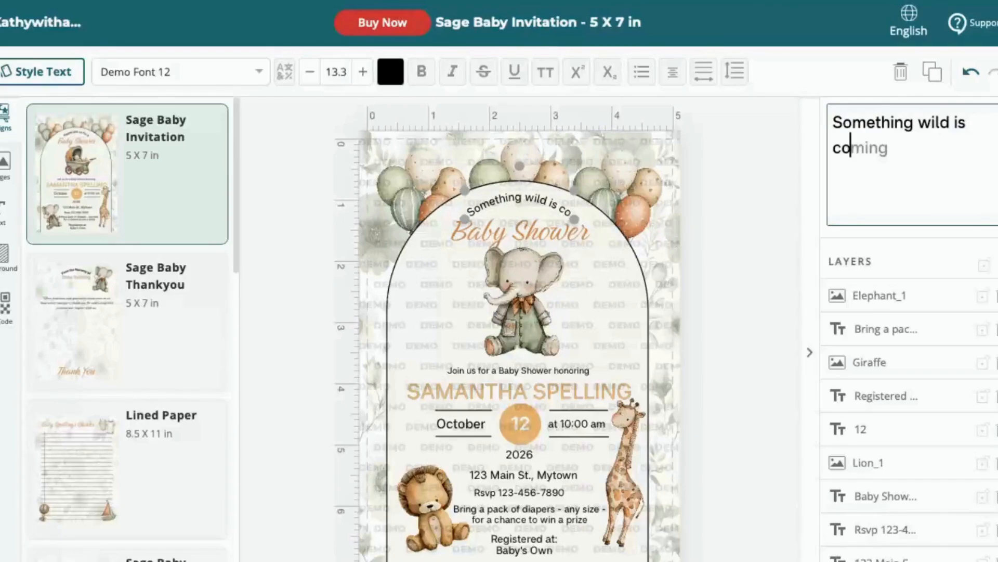
pyautogui.write('ming o')
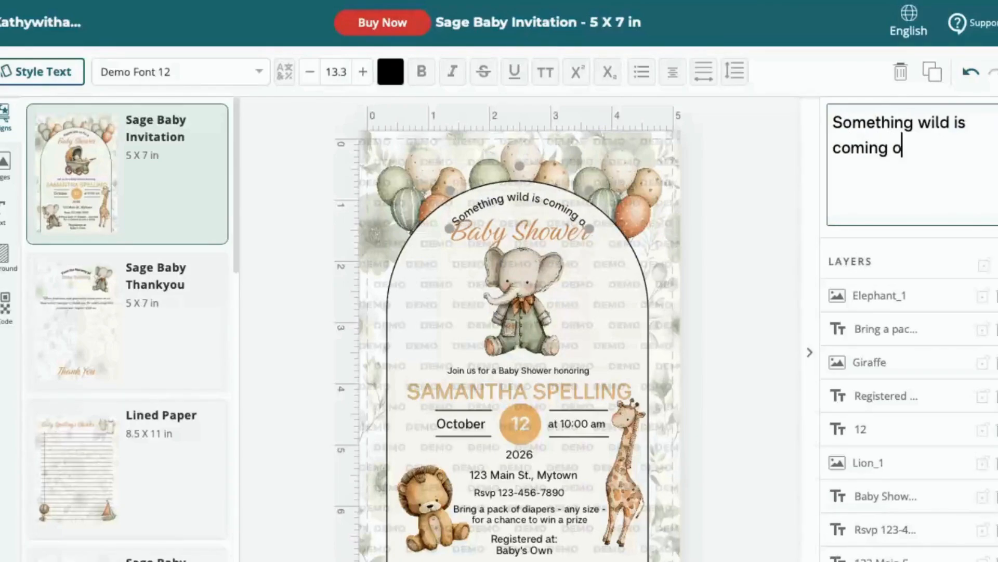
pyautogui.write('ur way')
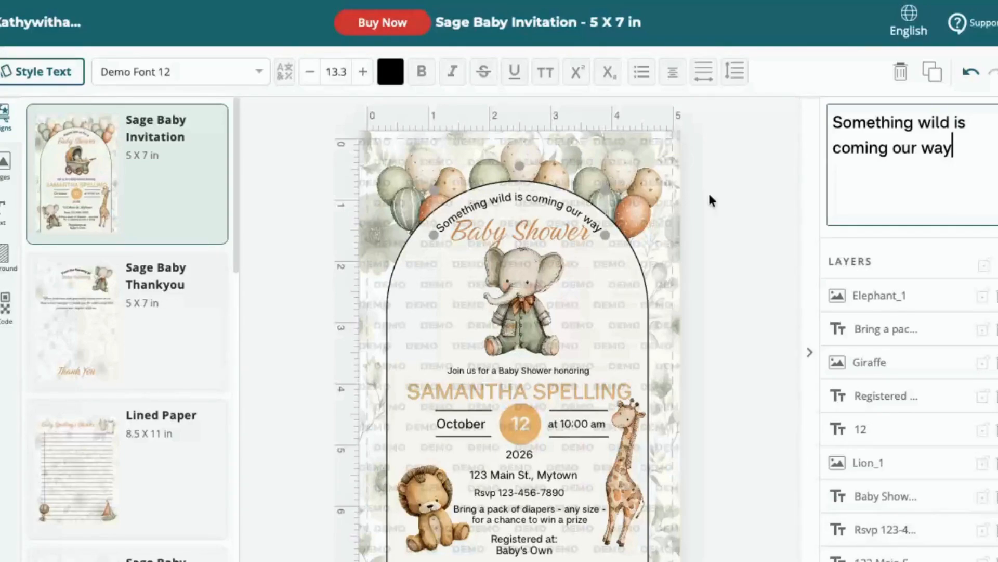
pyautogui.click(232, 71)
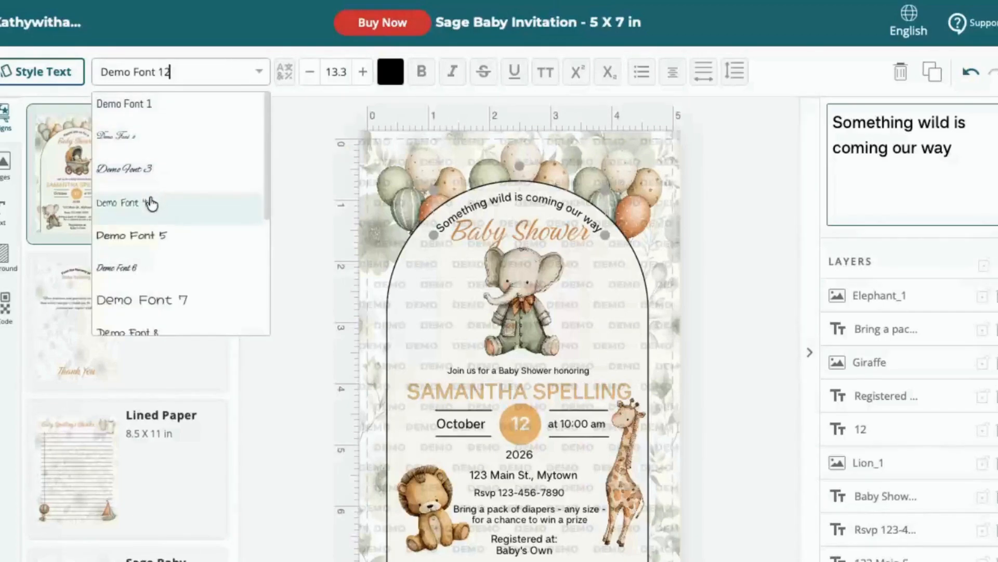
pyautogui.click(144, 235)
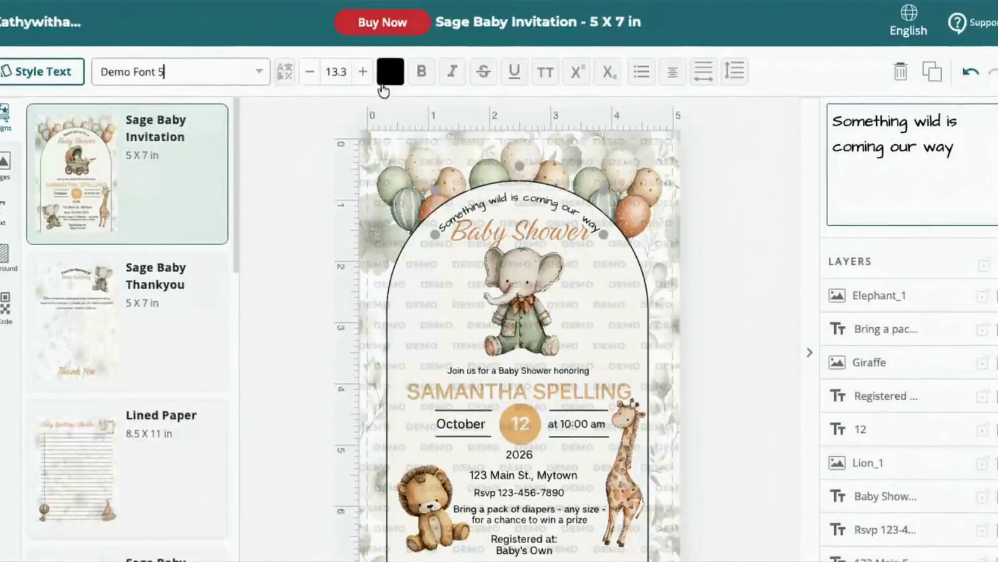
# Increase the font size of the arched "Something wild is coming our way" greeting to 15.3
pyautogui.click(363, 71)
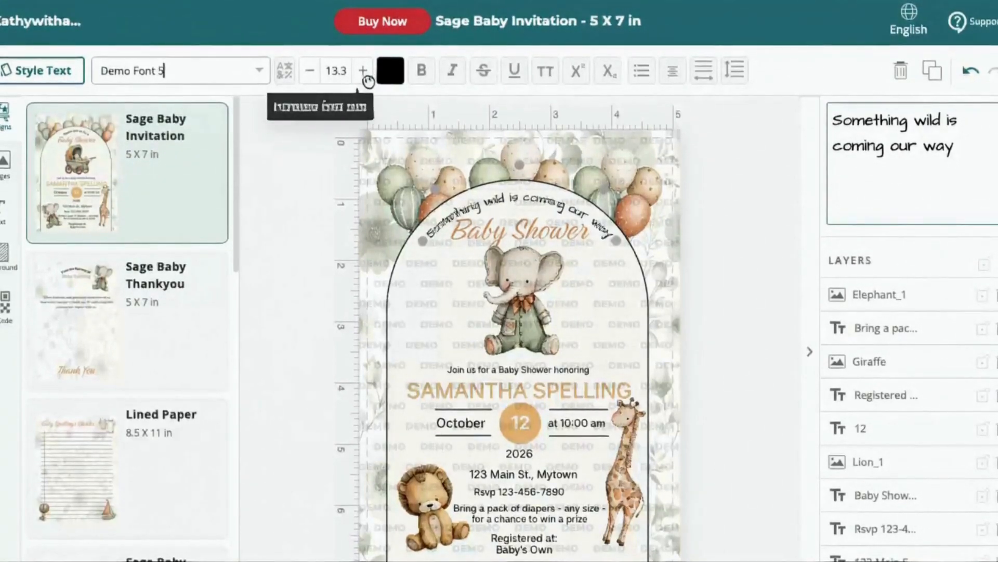
pyautogui.click(363, 71)
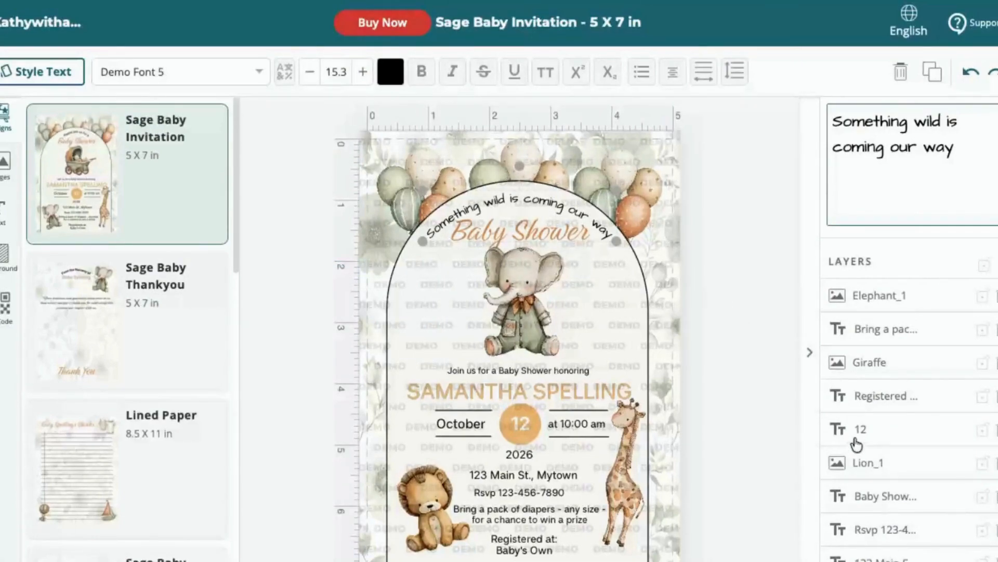
# Set the Arch shape's opacity to 100% and its black stroke size to 24 px
pyautogui.scroll(-10, 856, 445)
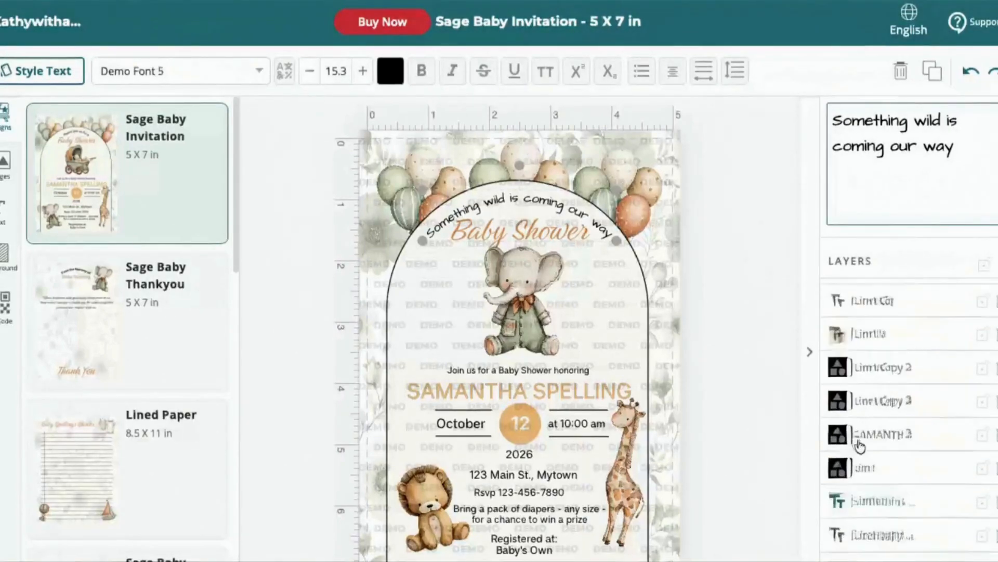
pyautogui.scroll(-2, 859, 446)
pyautogui.click(861, 451)
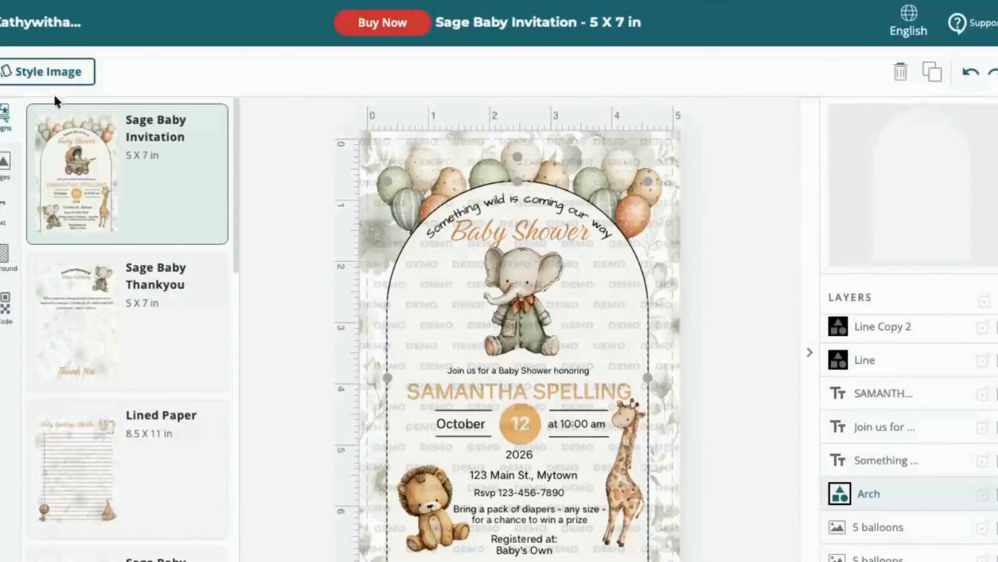
pyautogui.click(31, 73)
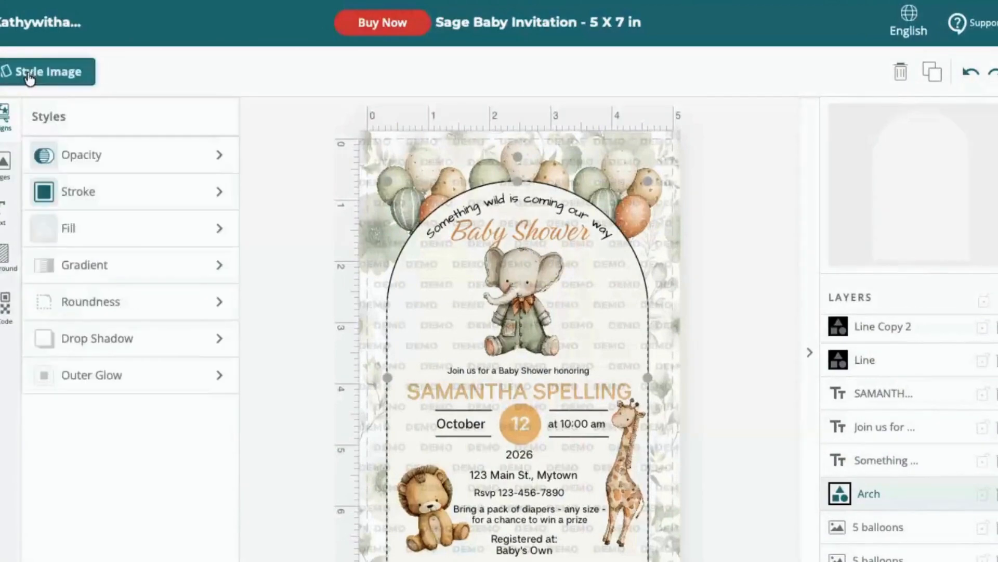
pyautogui.click(71, 160)
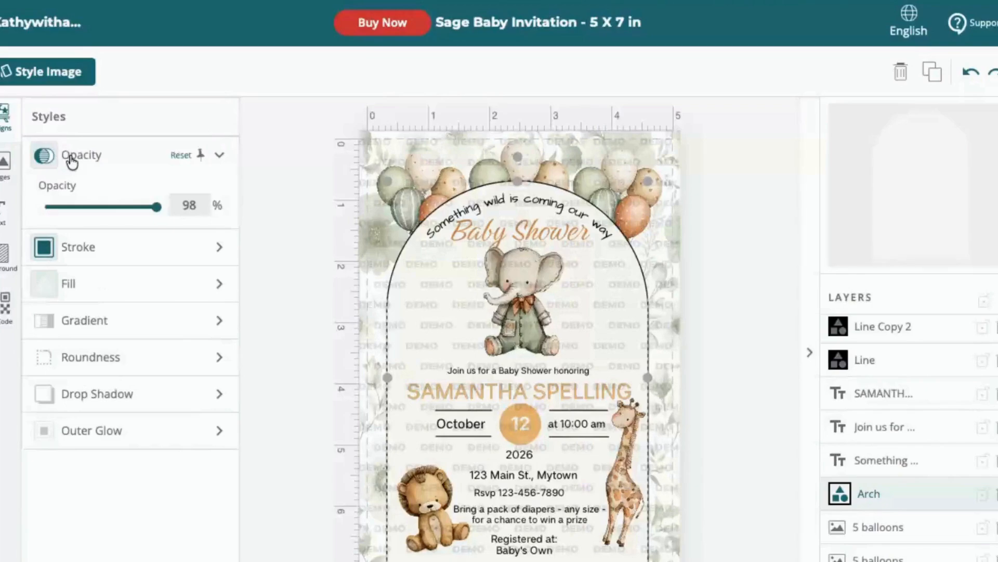
pyautogui.moveTo(157, 214)
pyautogui.mouseDown()
pyautogui.moveTo(40, 211)
pyautogui.moveTo(162, 218)
pyautogui.mouseUp()
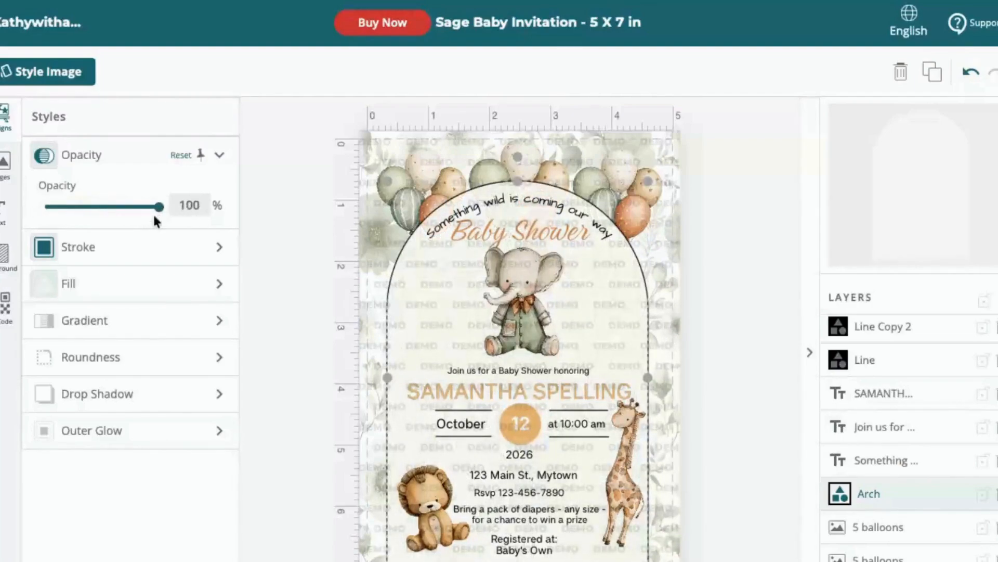
pyautogui.click(209, 254)
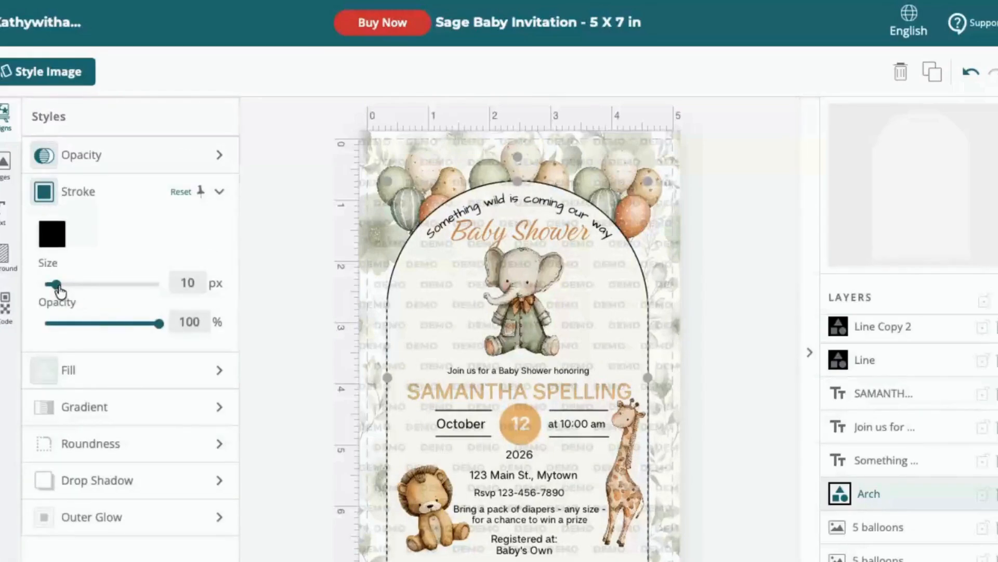
pyautogui.moveTo(59, 291)
pyautogui.mouseDown()
pyautogui.moveTo(139, 297)
pyautogui.moveTo(73, 292)
pyautogui.mouseUp()
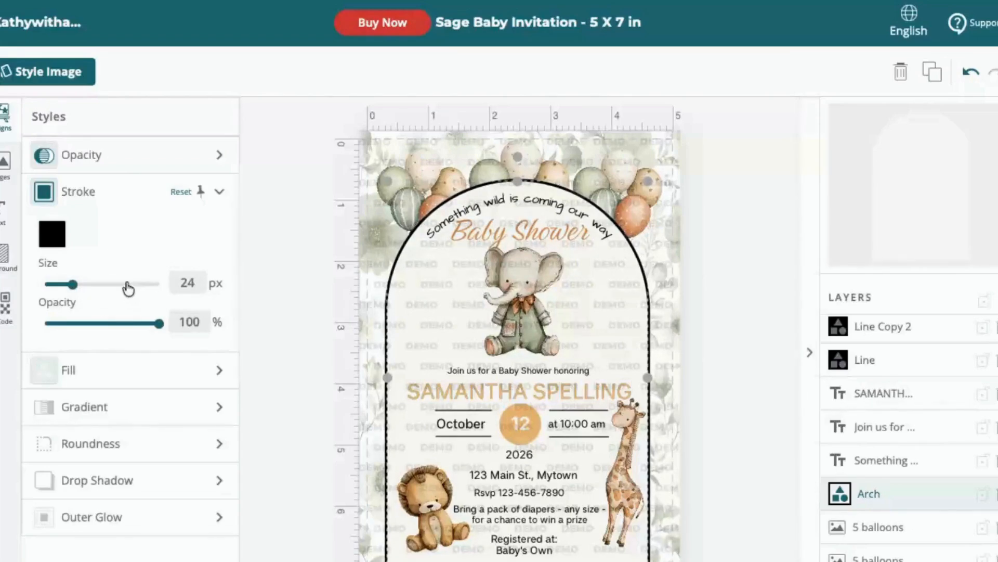
# Change the Arch shape's fill to a light sage tint, #E0E2DB, based on the #B7BDA9 swatch
pyautogui.click(90, 377)
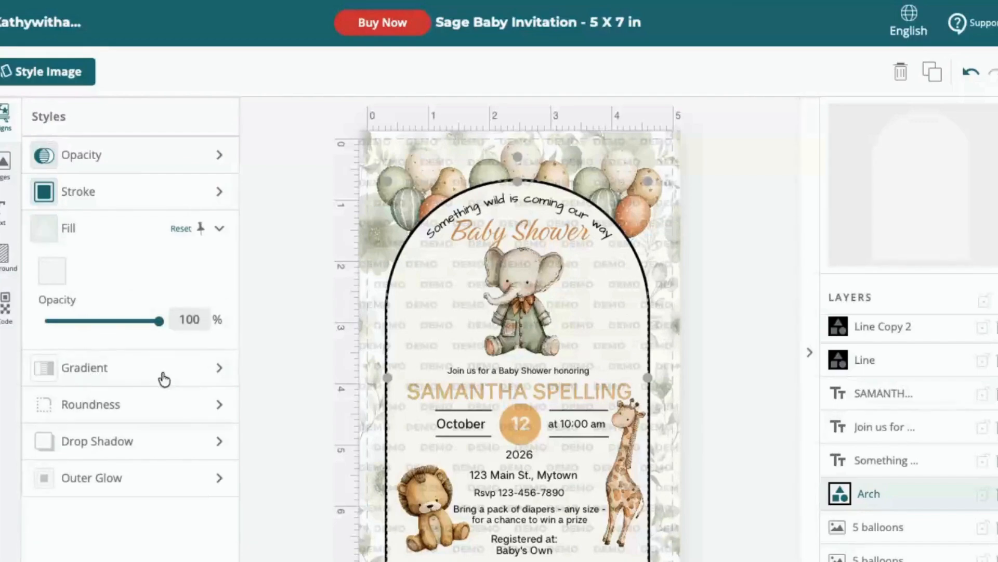
pyautogui.click(51, 271)
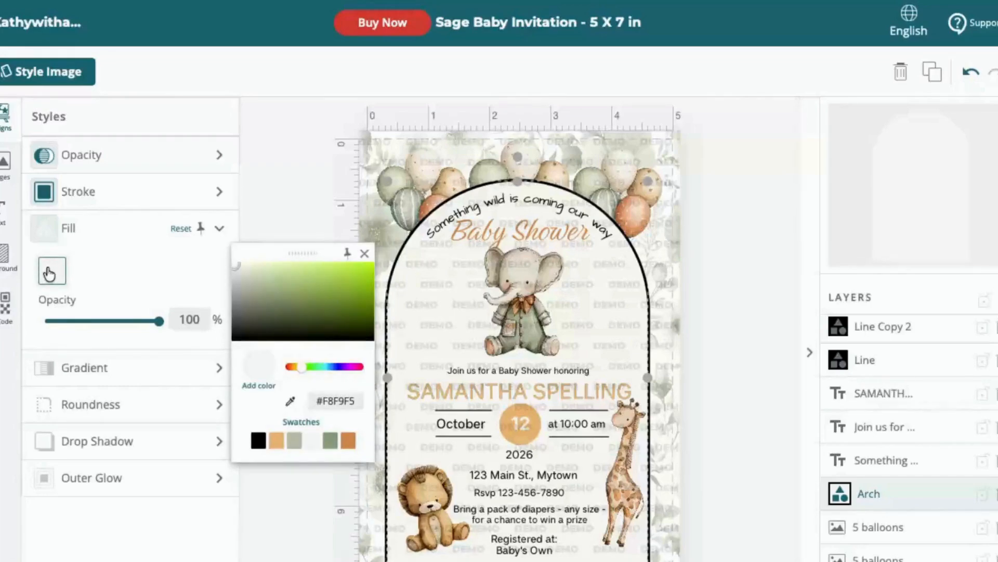
pyautogui.click(295, 441)
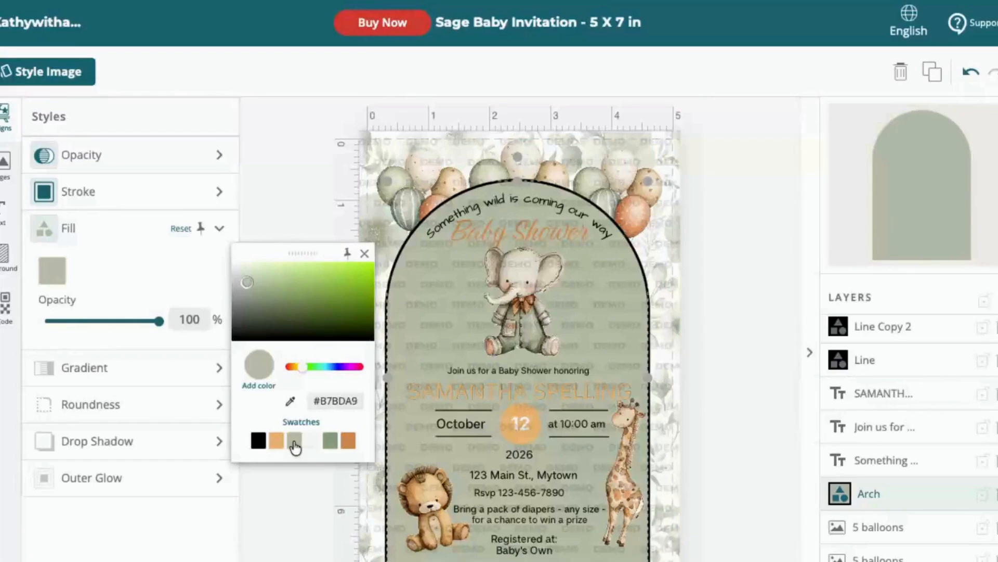
pyautogui.click(237, 271)
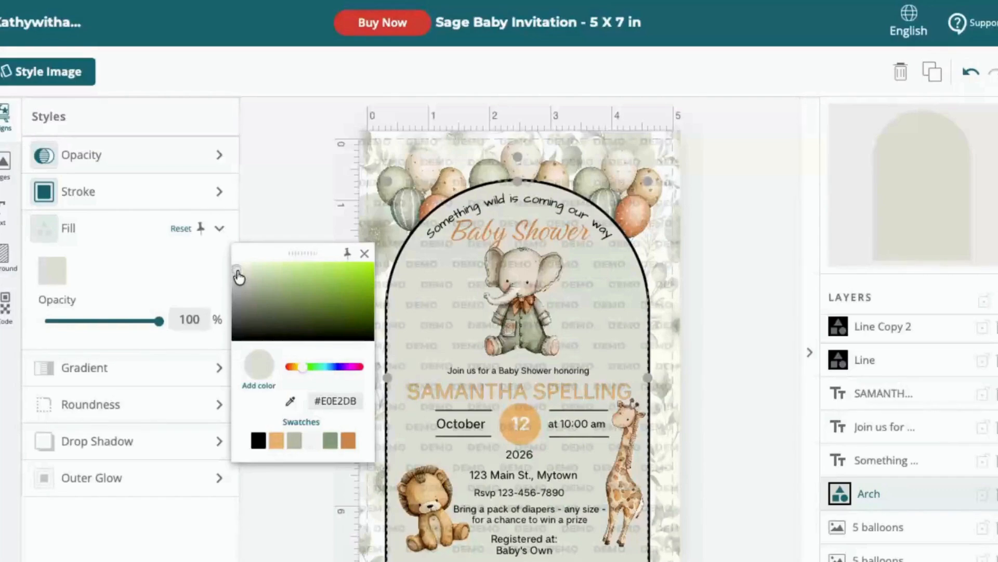
pyautogui.click(729, 386)
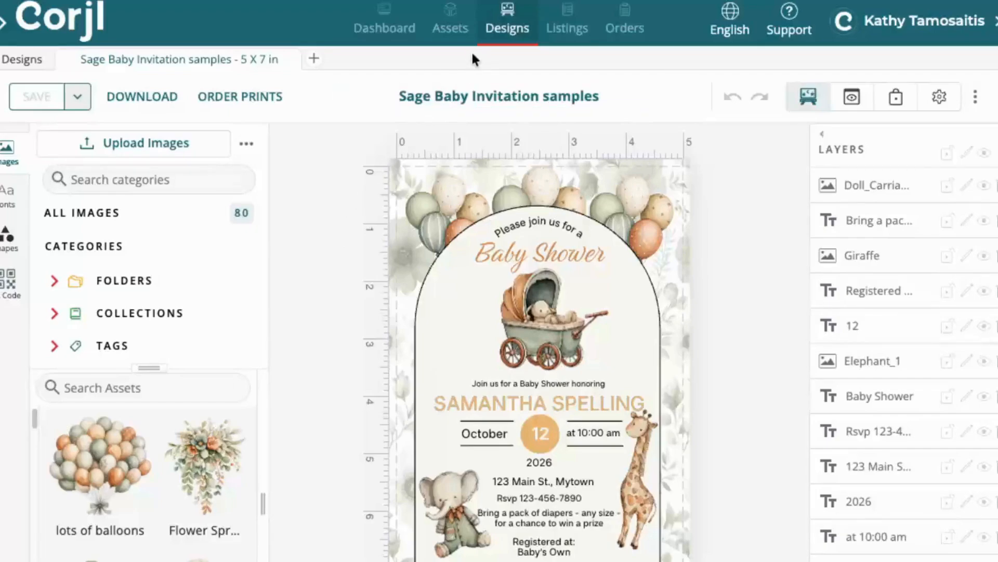
# Set up a download of the Sage Baby Invitation samples design as PDF on 8.5x11 Inches (Letter) paper
pyautogui.click(142, 100)
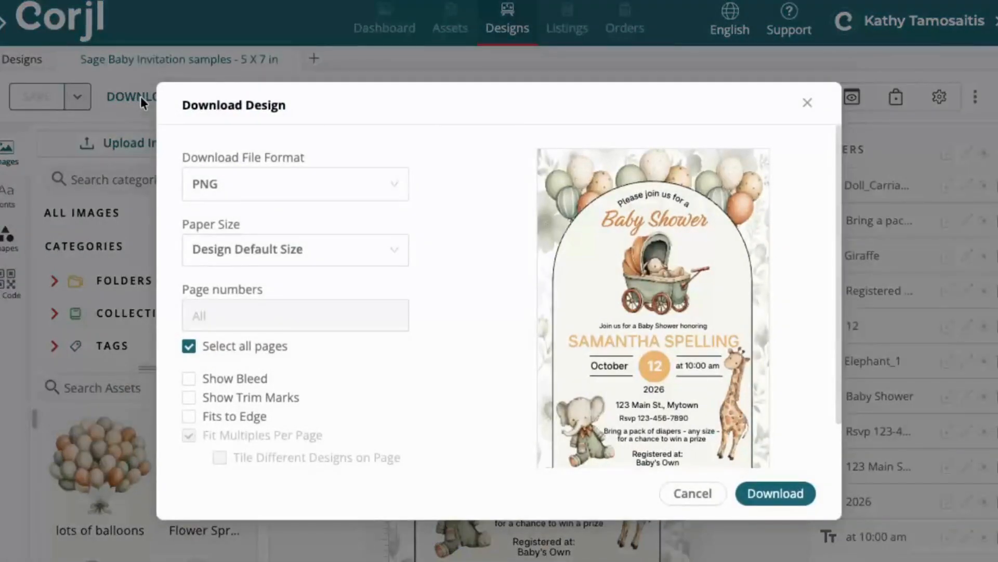
pyautogui.click(391, 189)
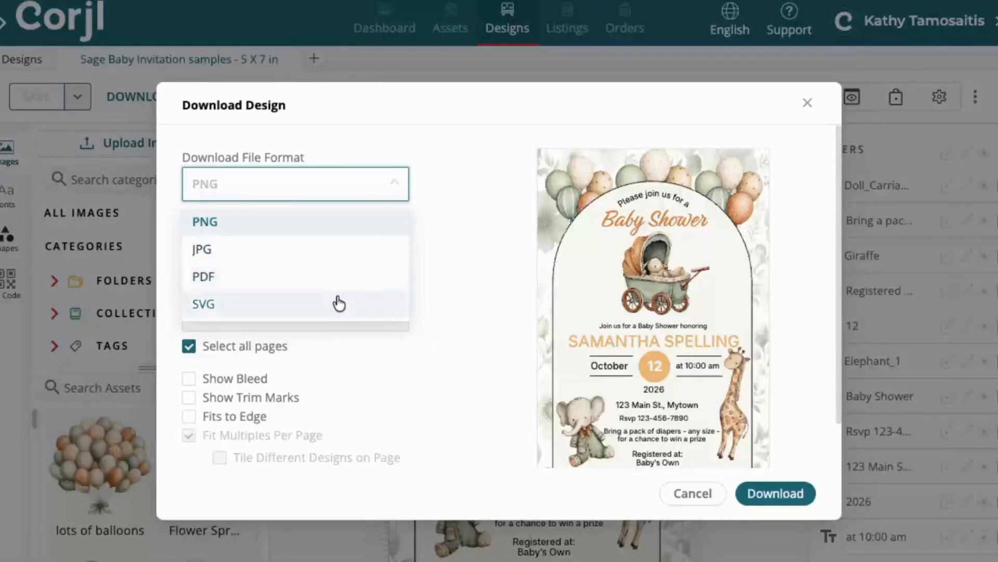
pyautogui.click(297, 280)
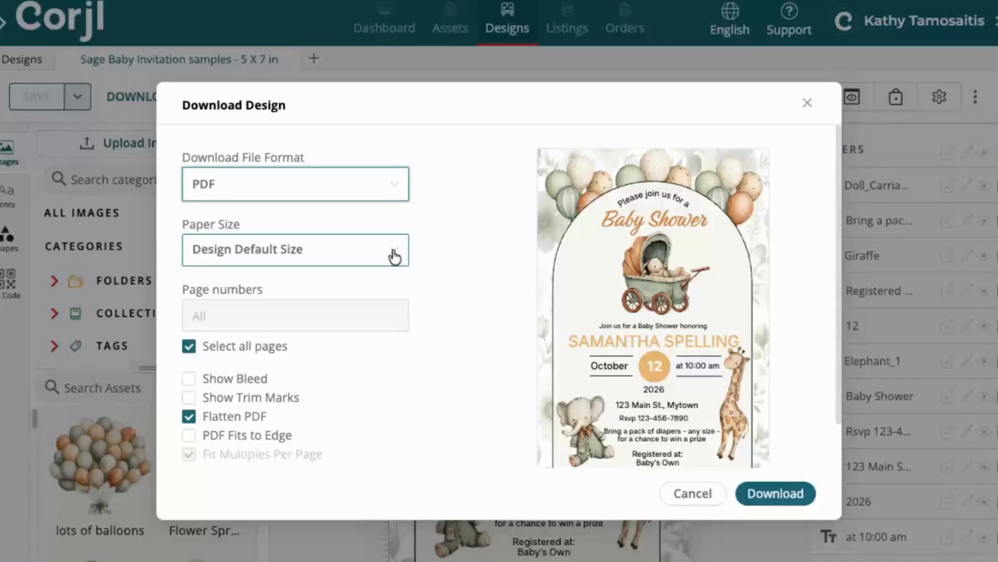
pyautogui.click(395, 256)
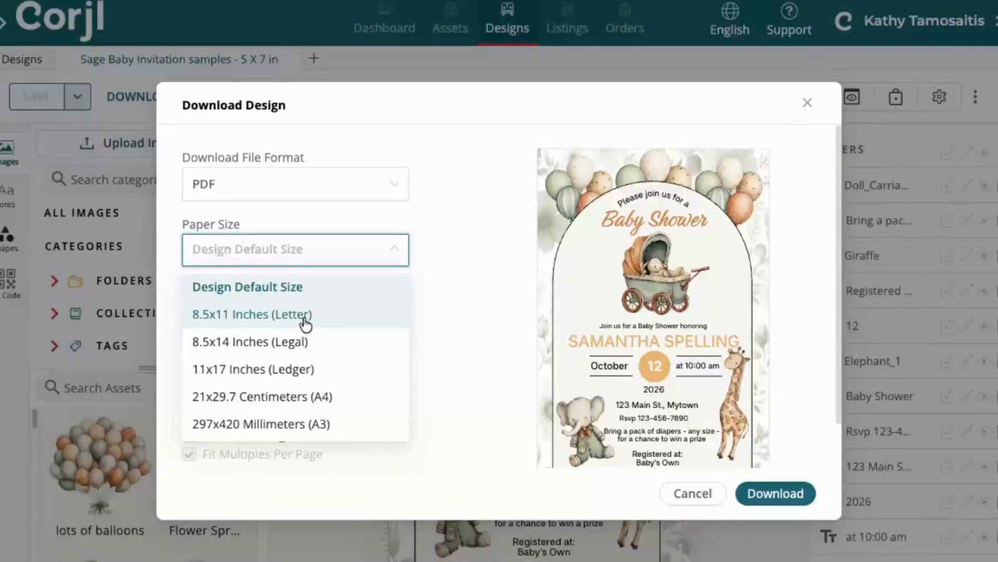
pyautogui.click(305, 323)
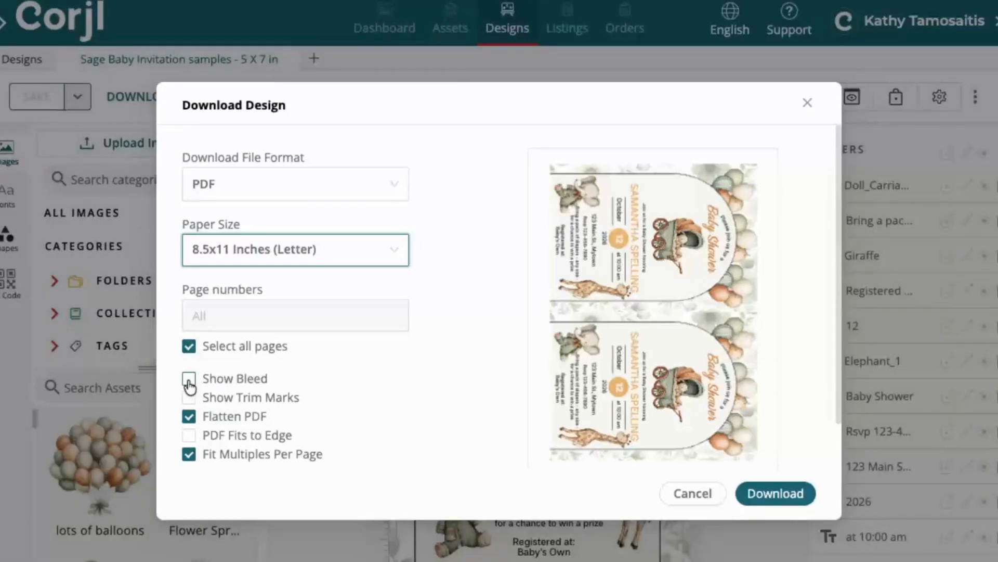
# Include the bleed and trim marks in the invitation PDF and download it
pyautogui.click(189, 379)
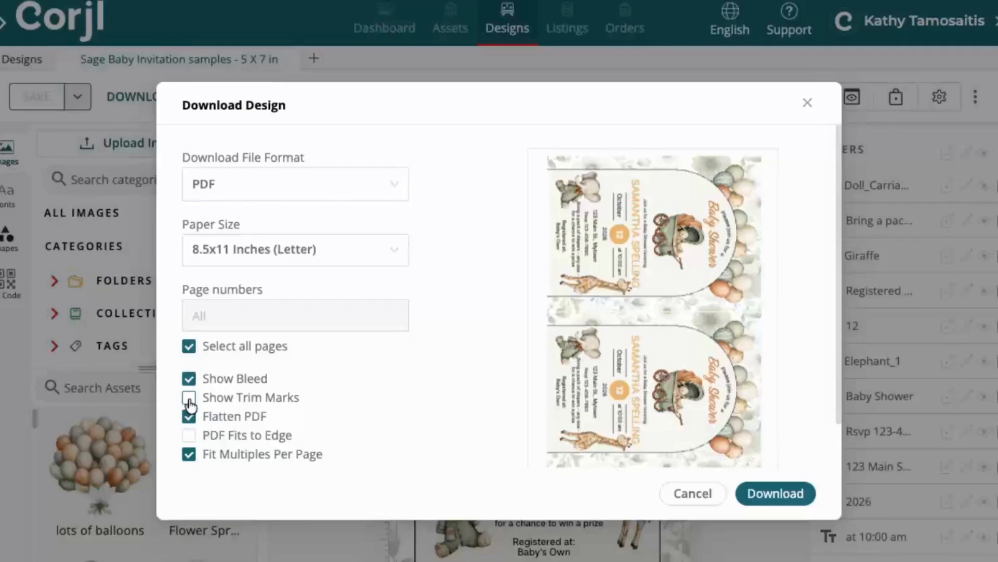
pyautogui.click(189, 398)
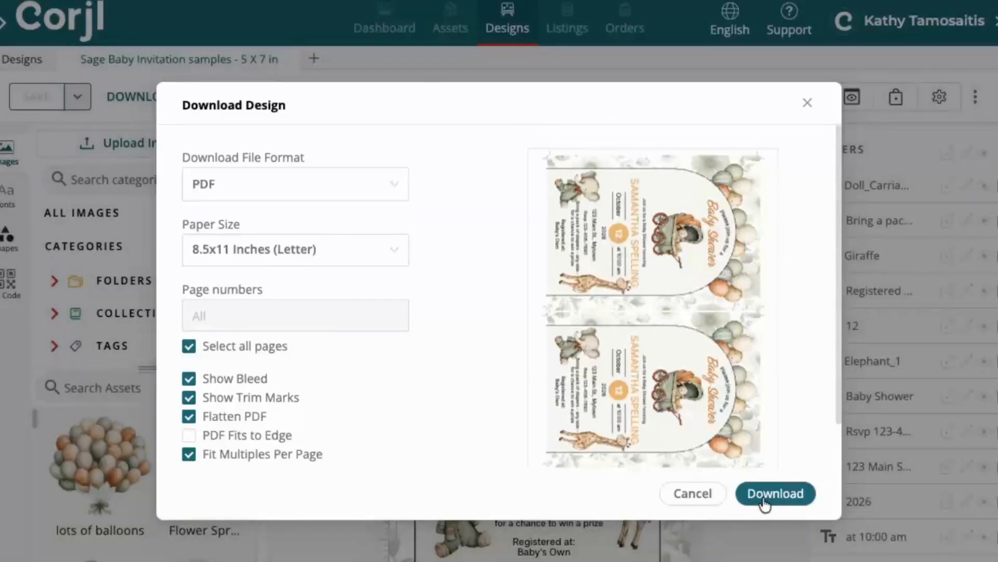
pyautogui.click(764, 496)
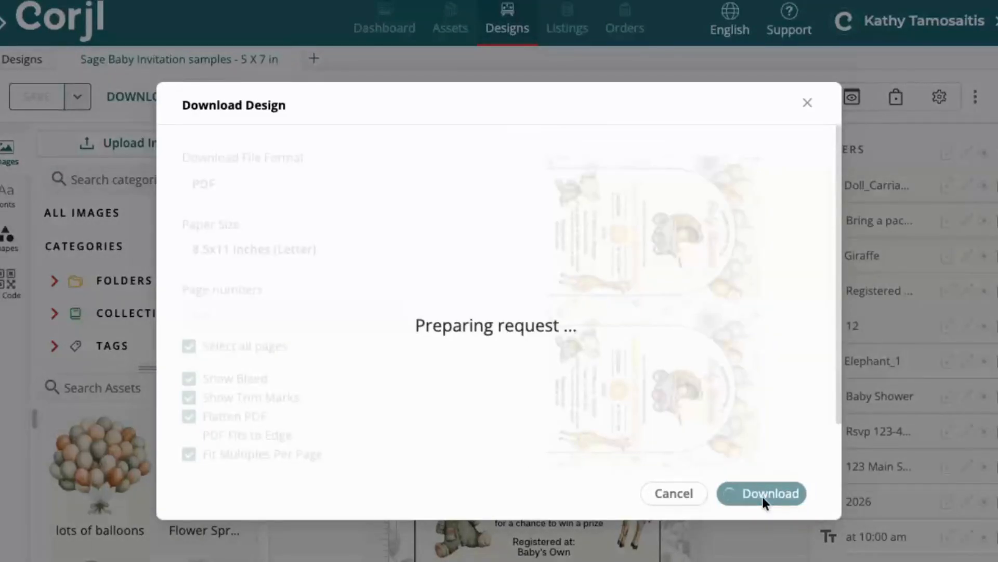